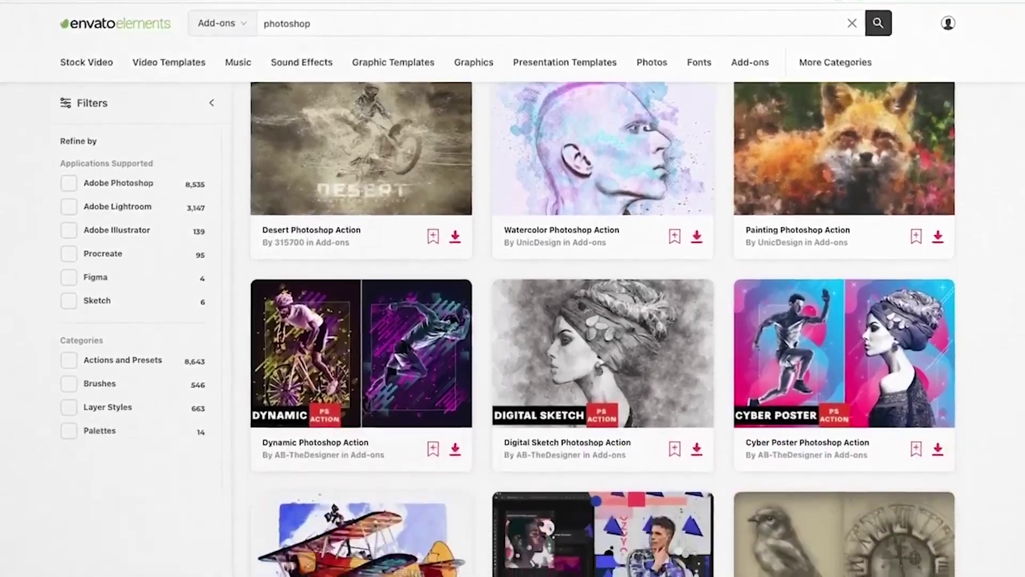
# Scroll the Photoshop add-on results and step through the add-on and star filter preview images
pyautogui.scroll(-5, 602, 329)
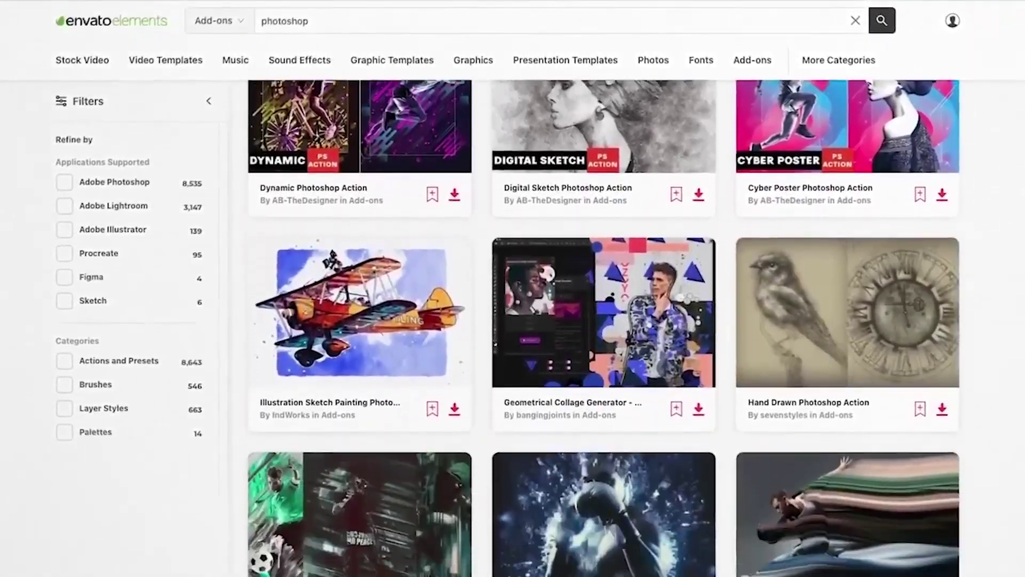
pyautogui.scroll(-5, 602, 328)
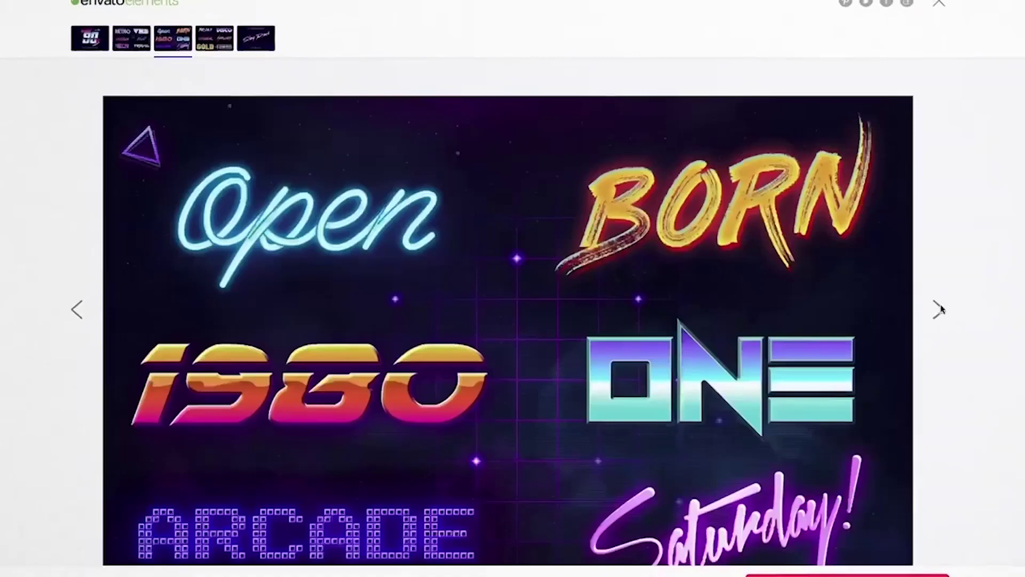
pyautogui.click(929, 309)
pyautogui.click(930, 312)
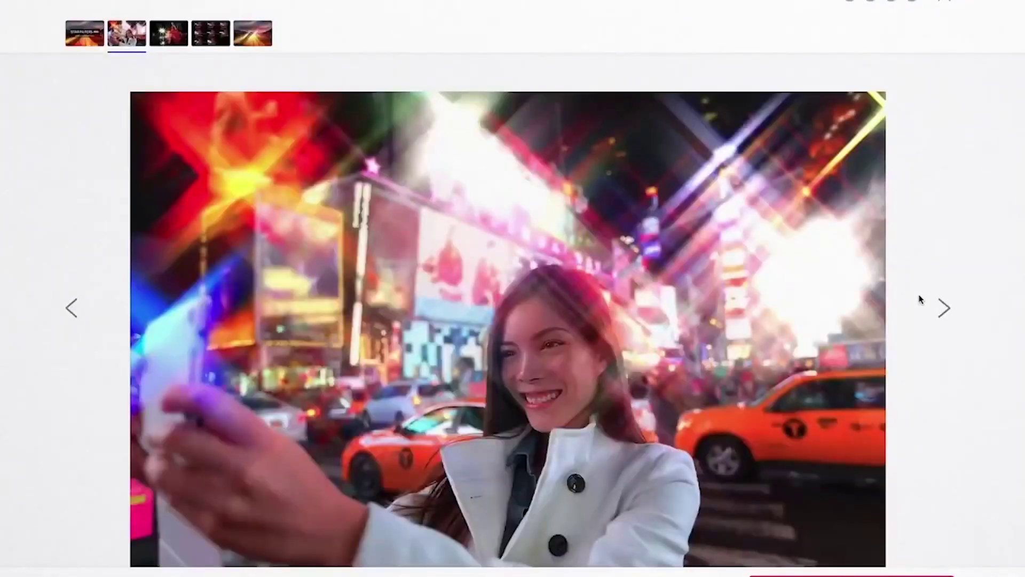
pyautogui.click(934, 309)
pyautogui.click(942, 309)
pyautogui.click(943, 309)
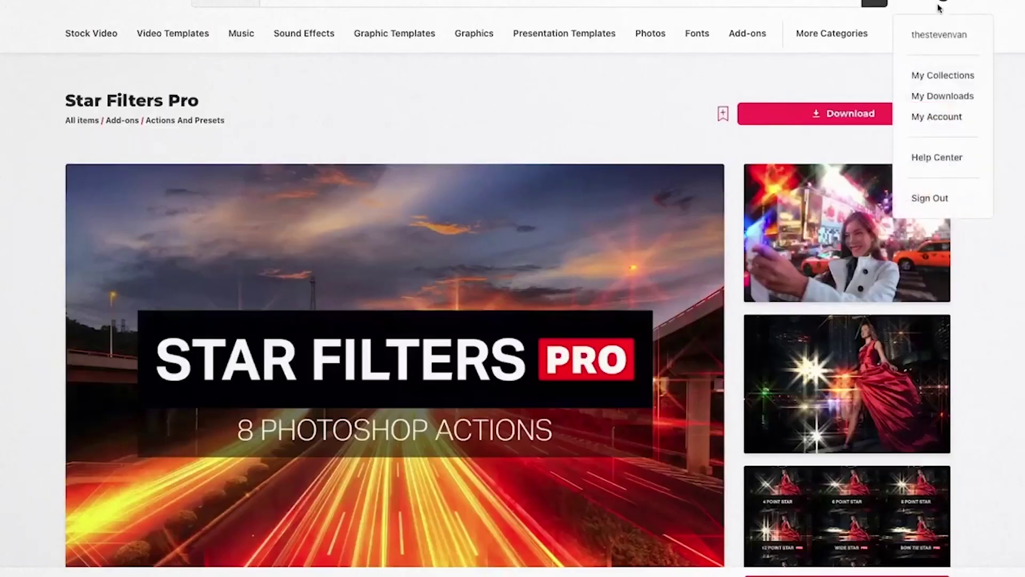
# Browse the Graphics pages for Social kits and Patterns, ending on Icons
pyautogui.scroll(-2, 1002, 319)
pyautogui.scroll(-1, 1002, 320)
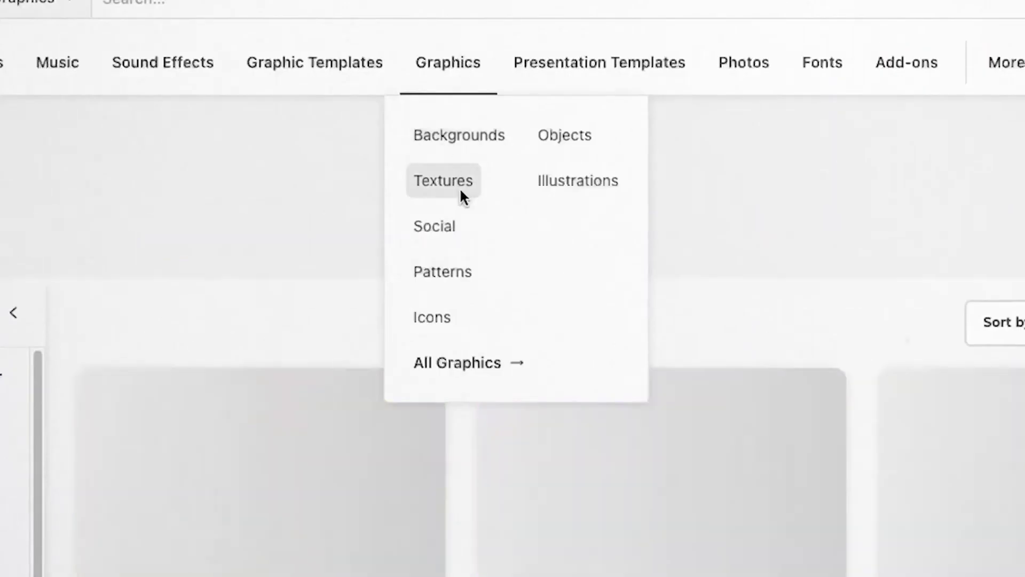
pyautogui.click(446, 224)
pyautogui.click(440, 270)
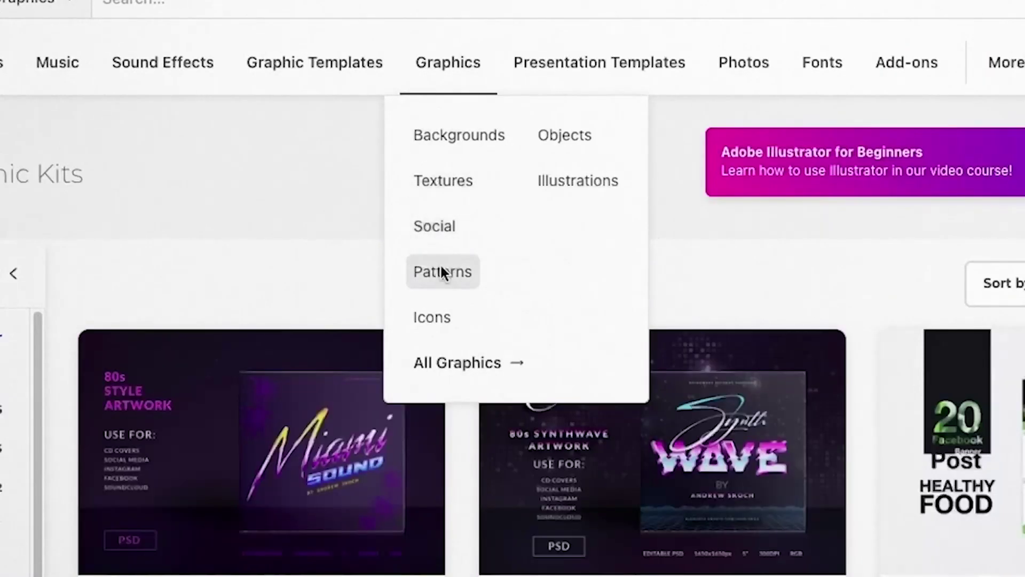
pyautogui.click(438, 315)
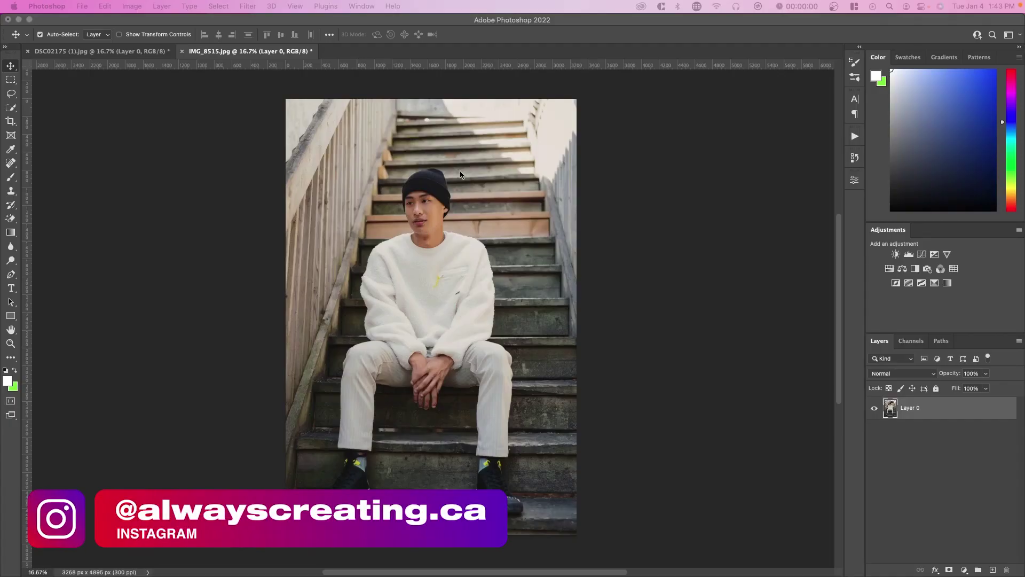
pyautogui.scroll(5, 460, 175)
pyautogui.scroll(2, 431, 181)
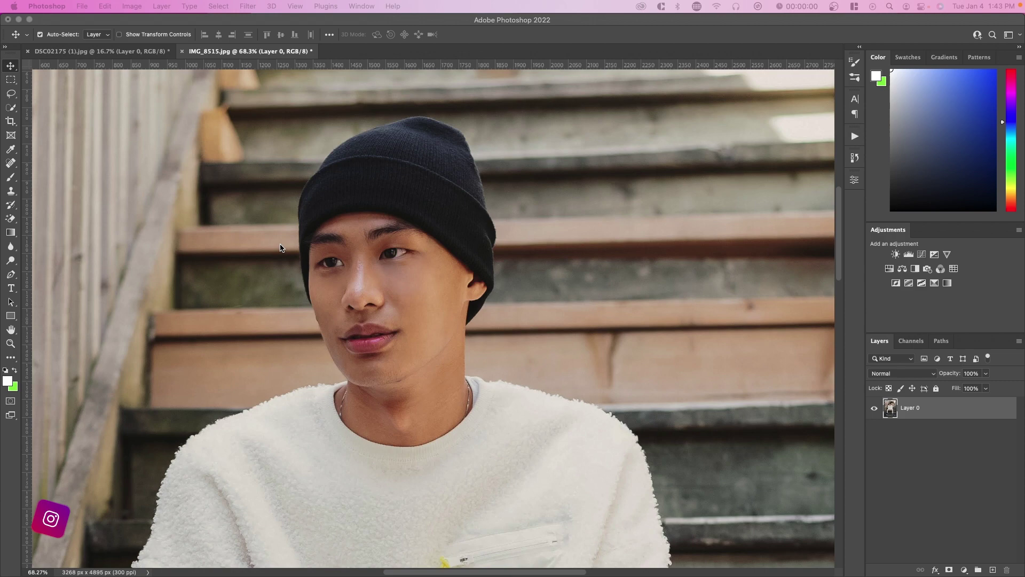
pyautogui.scroll(-2, 431, 182)
pyautogui.scroll(3, 321, 247)
pyautogui.scroll(-4, 377, 233)
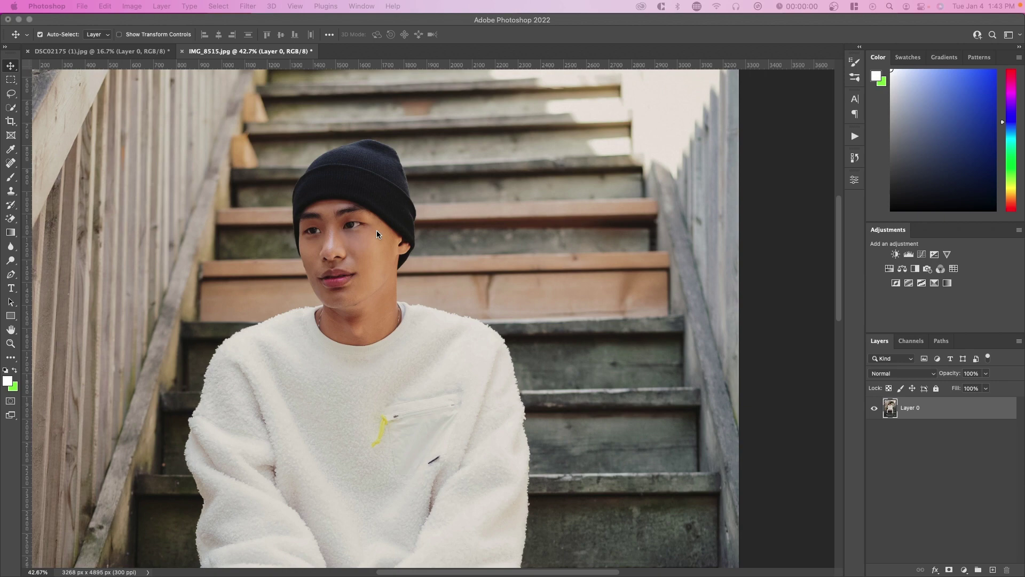
pyautogui.scroll(-3, 377, 234)
pyautogui.press('h')
pyautogui.moveTo(323, 187); pyautogui.dragTo(356, 174)
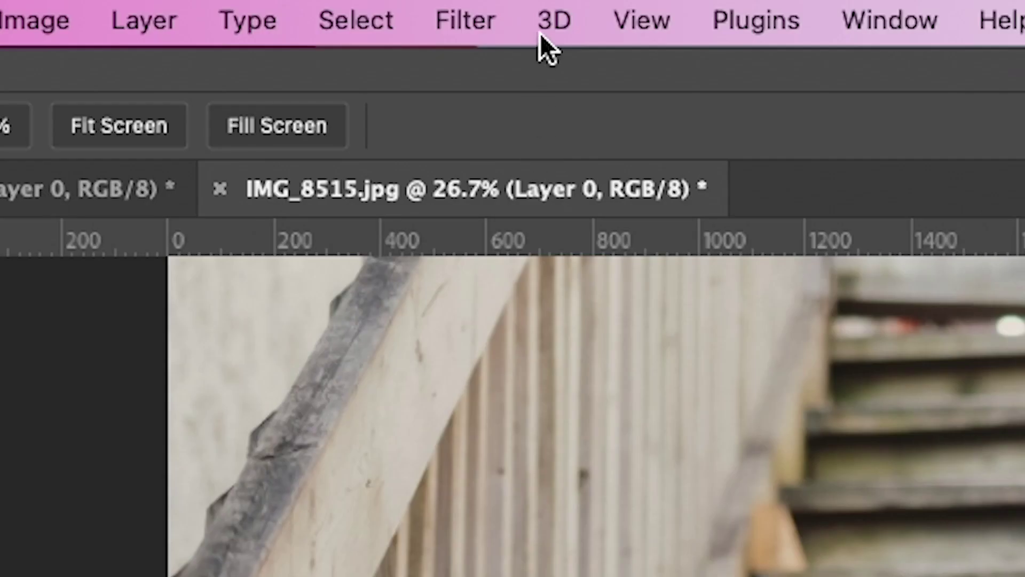
# Open Filter > Neural Filters and bring up the Depth Blur filter's settings
pyautogui.click(248, 7)
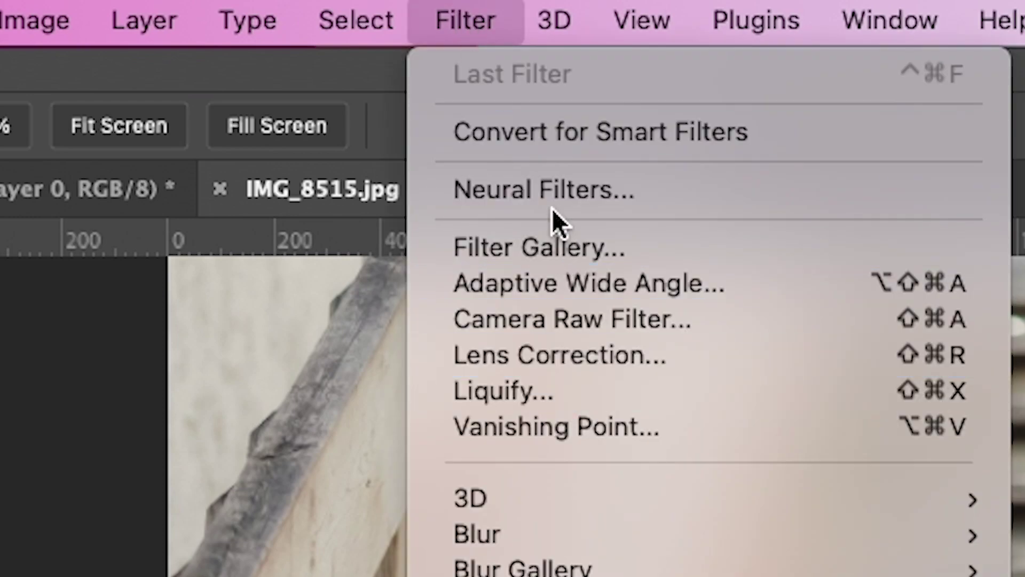
pyautogui.click(534, 208)
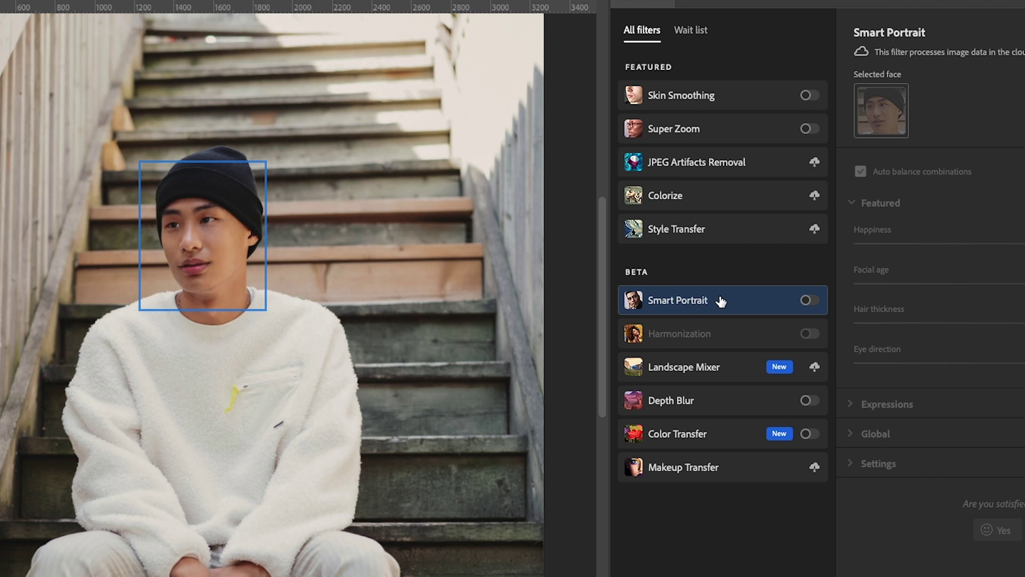
pyautogui.click(670, 407)
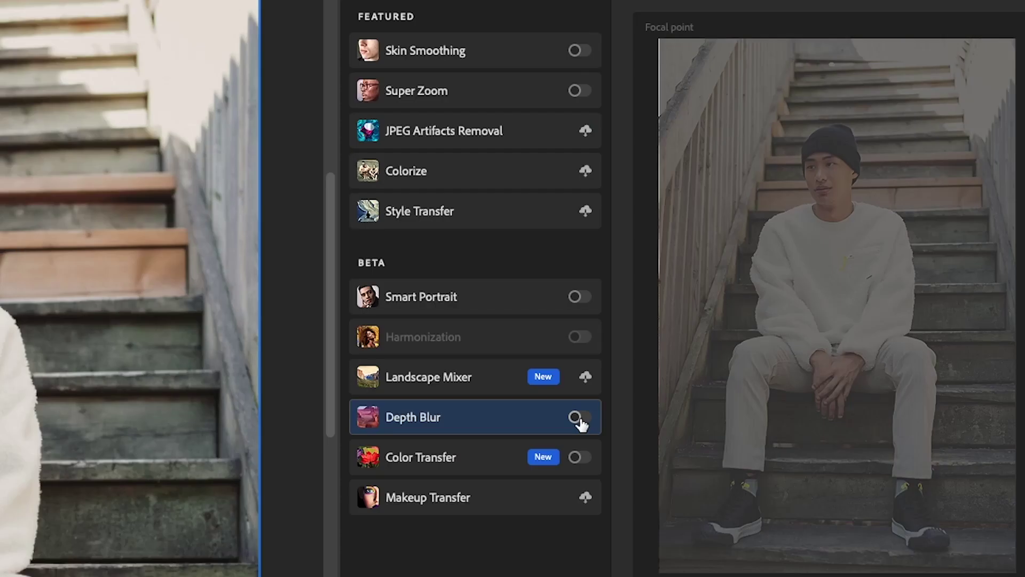
# Enable Depth Blur, toggle Focus subject, and place the focal point on the subject's face
pyautogui.click(580, 420)
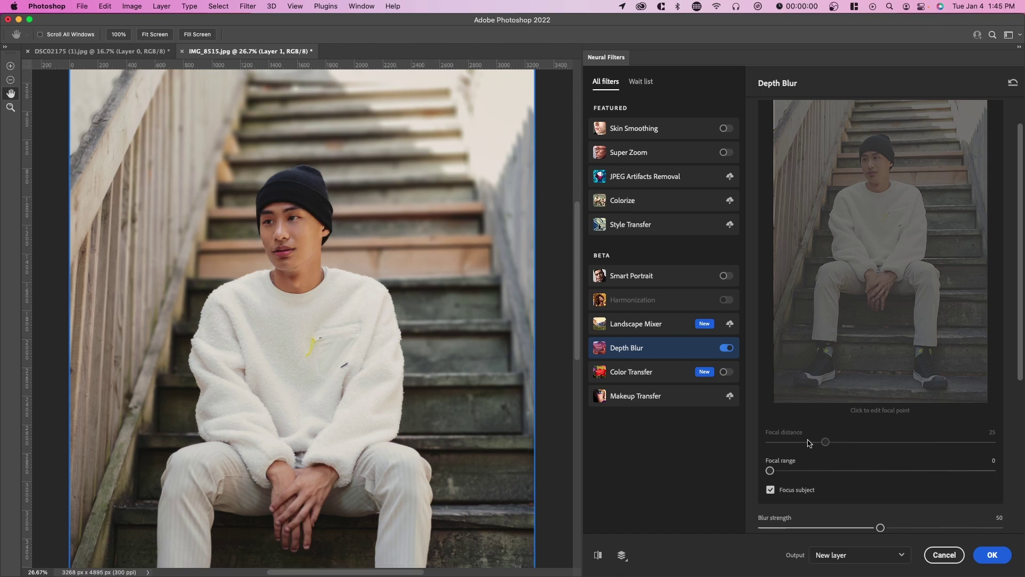
pyautogui.click(791, 490)
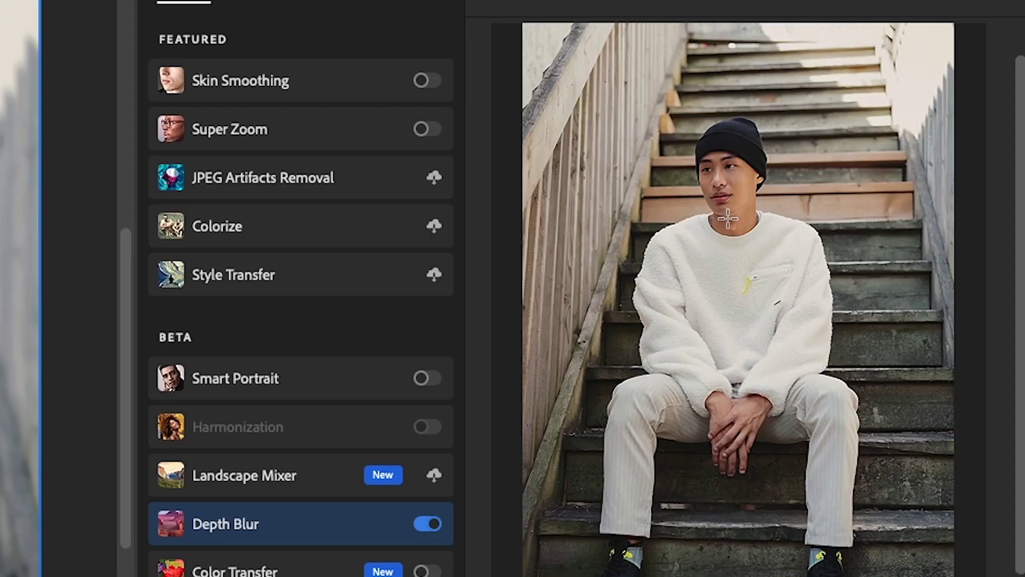
pyautogui.click(728, 188)
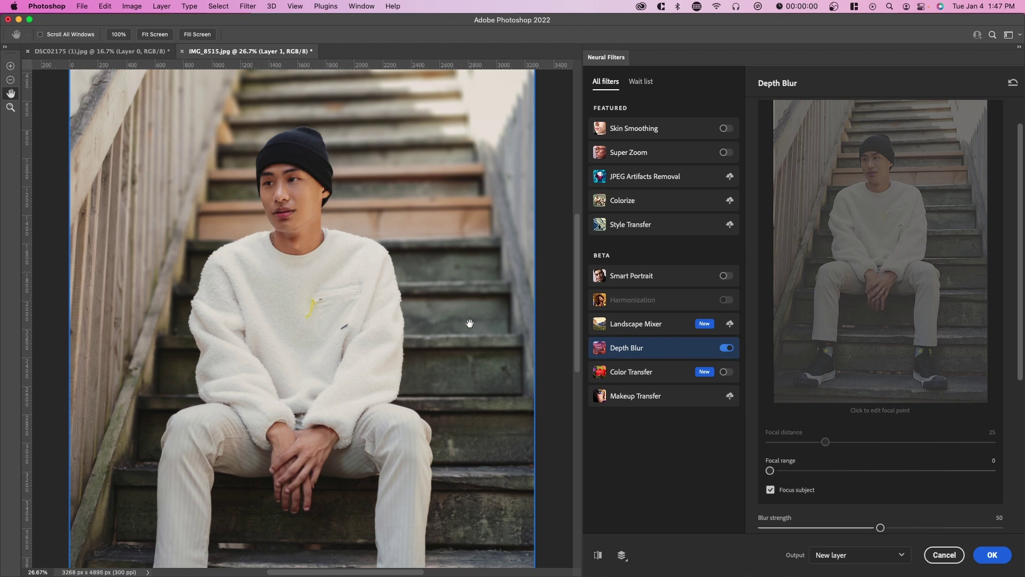
pyautogui.scroll(-6, 896, 455)
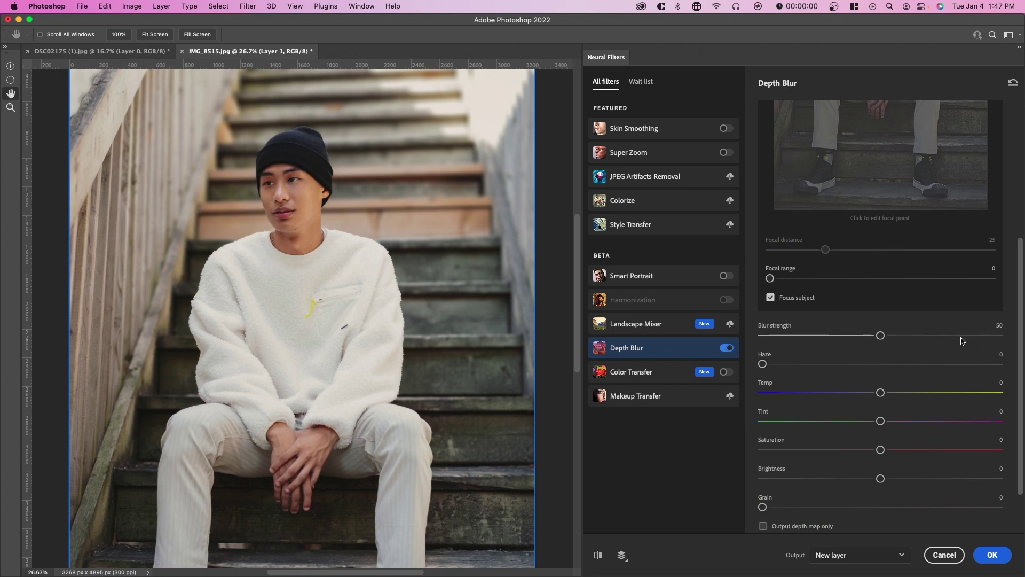
pyautogui.click(940, 335)
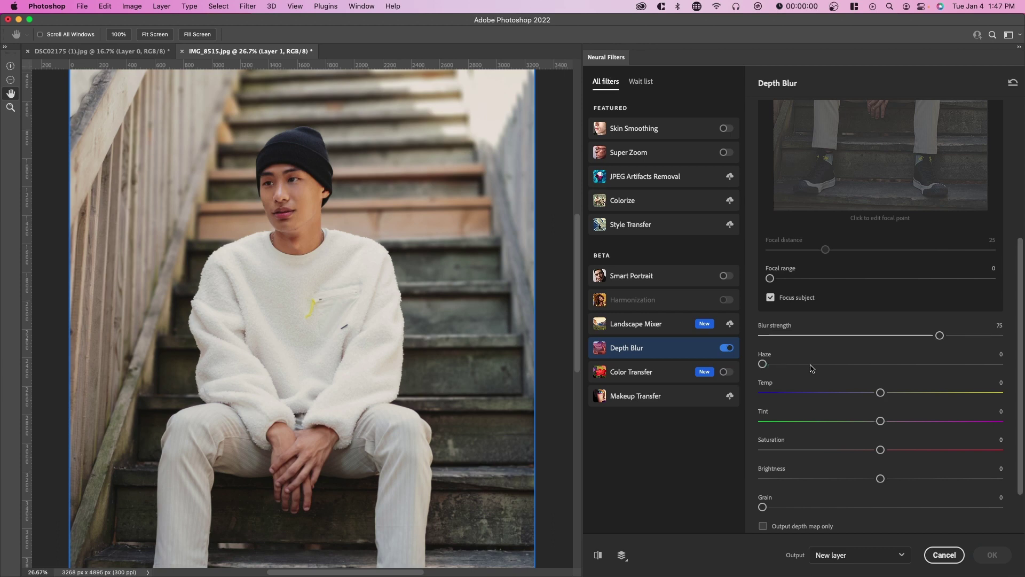
pyautogui.moveTo(762, 363); pyautogui.dragTo(833, 363)
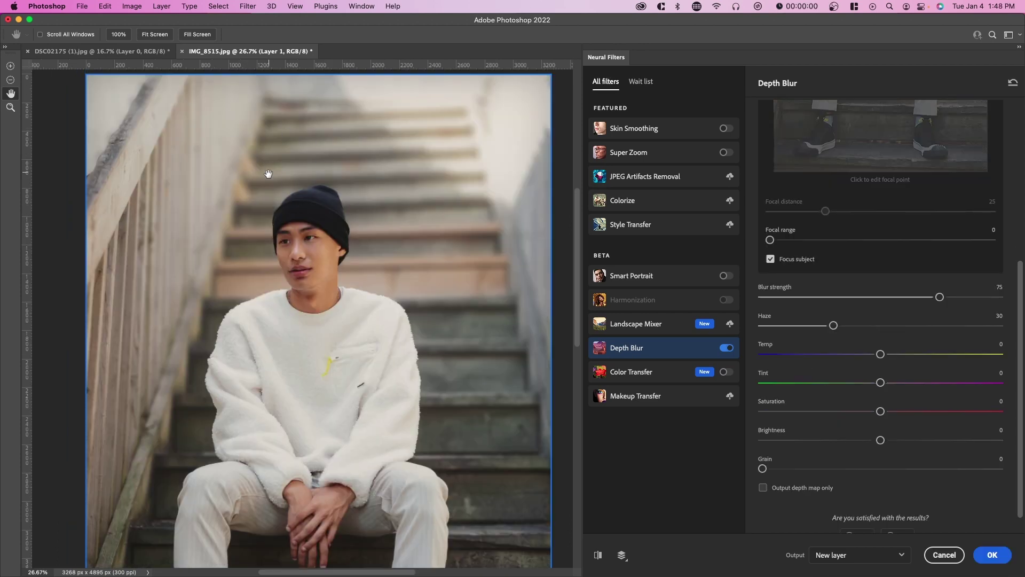
pyautogui.hscroll(3, 374, 278)
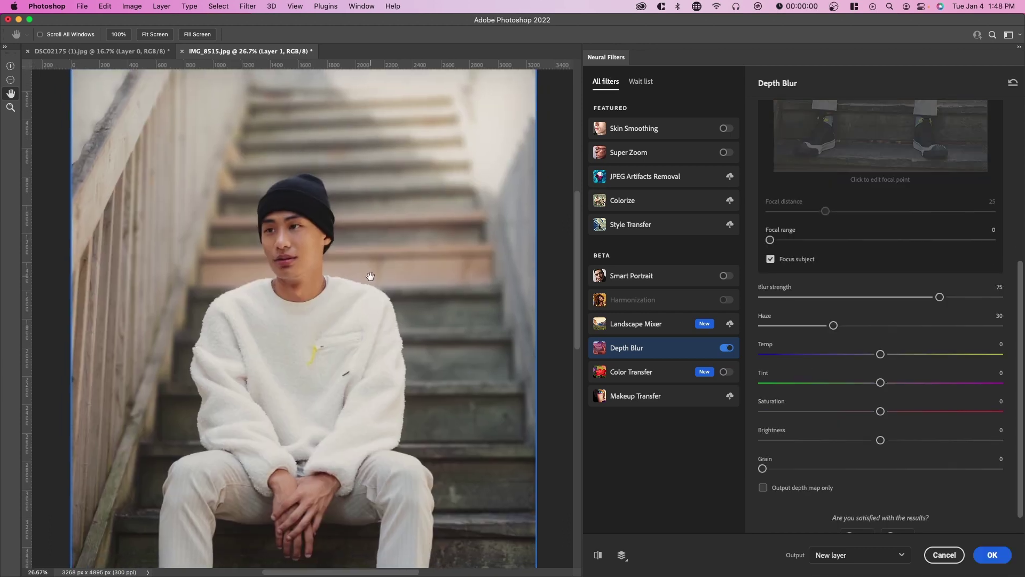
pyautogui.scroll(10, 374, 326)
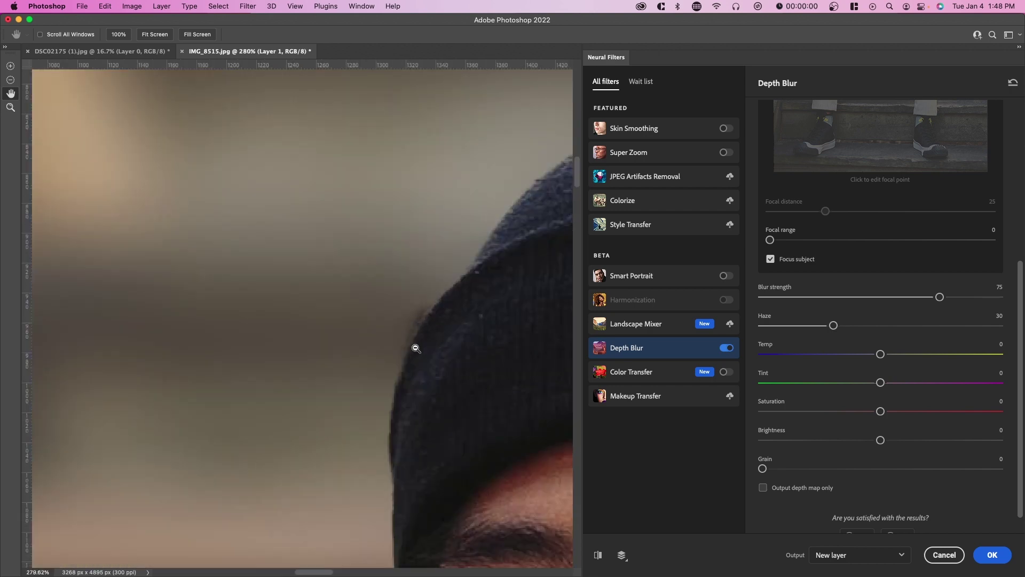
pyautogui.scroll(3, 416, 335)
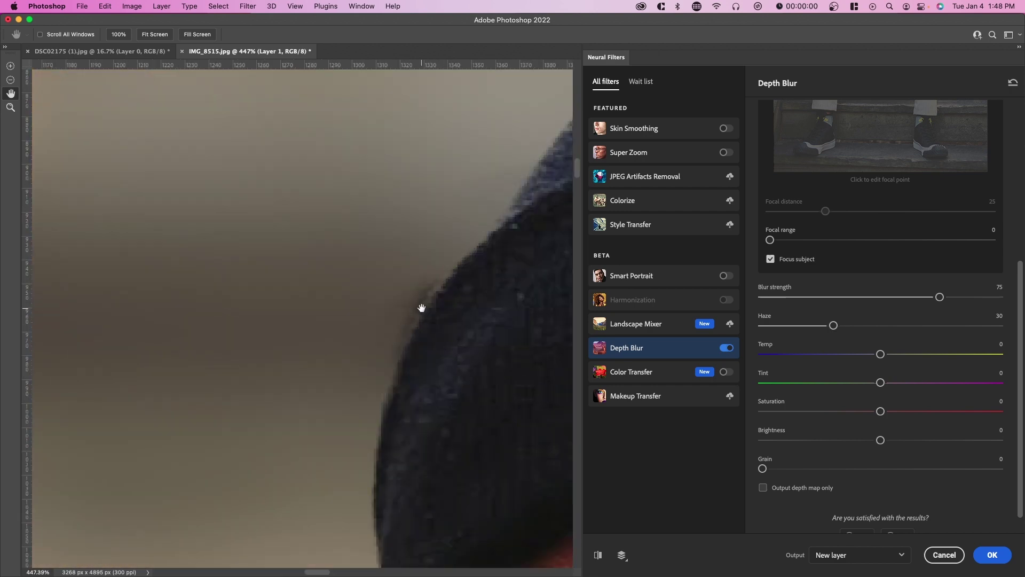
pyautogui.scroll(-5, 379, 311)
pyautogui.scroll(3, 325, 311)
pyautogui.scroll(3, 334, 307)
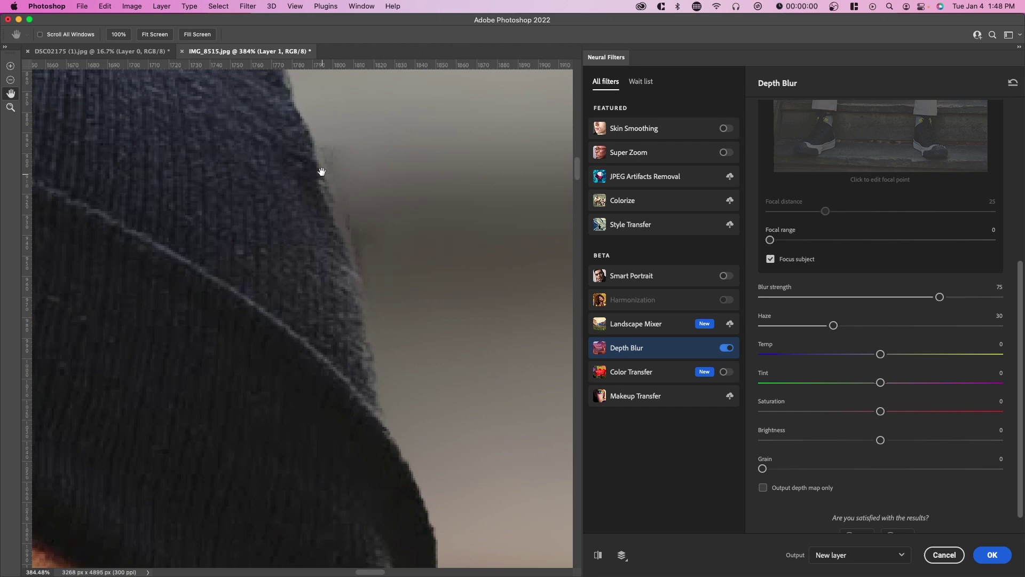
pyautogui.scroll(-10, 343, 174)
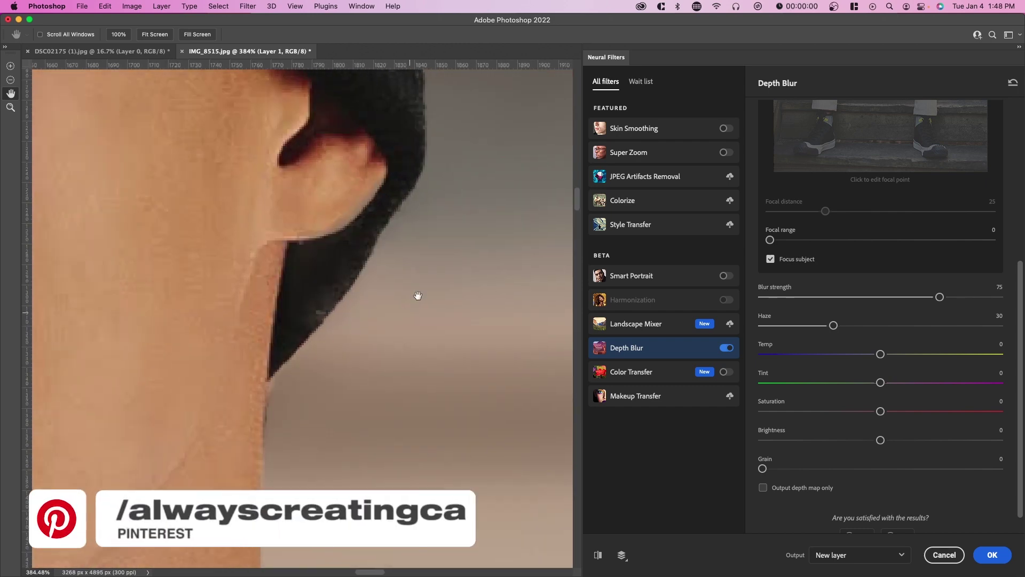
pyautogui.scroll(-10, 418, 295)
pyautogui.hscroll(10, 363, 212)
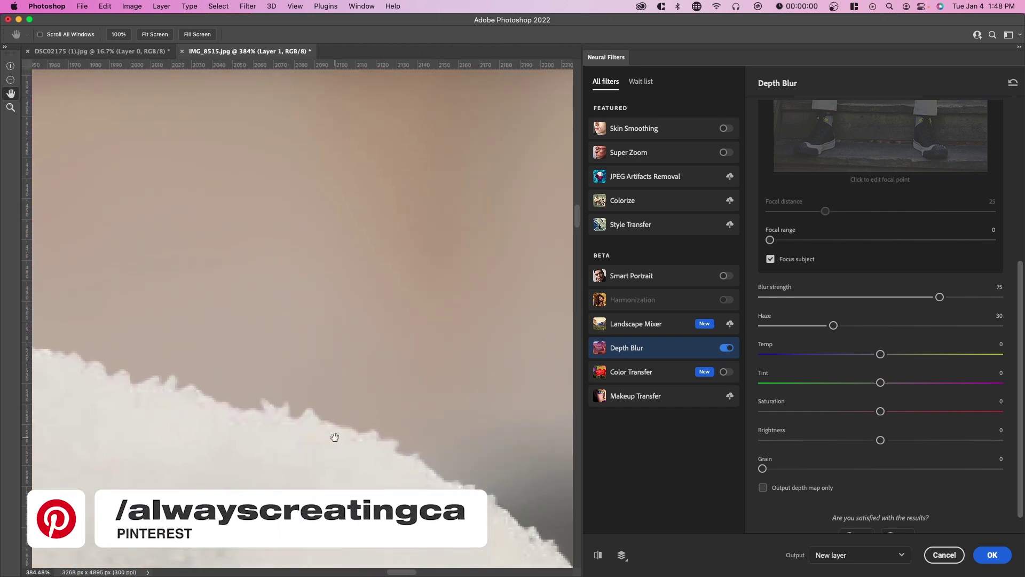
pyautogui.scroll(-5, 334, 437)
pyautogui.scroll(3, 348, 348)
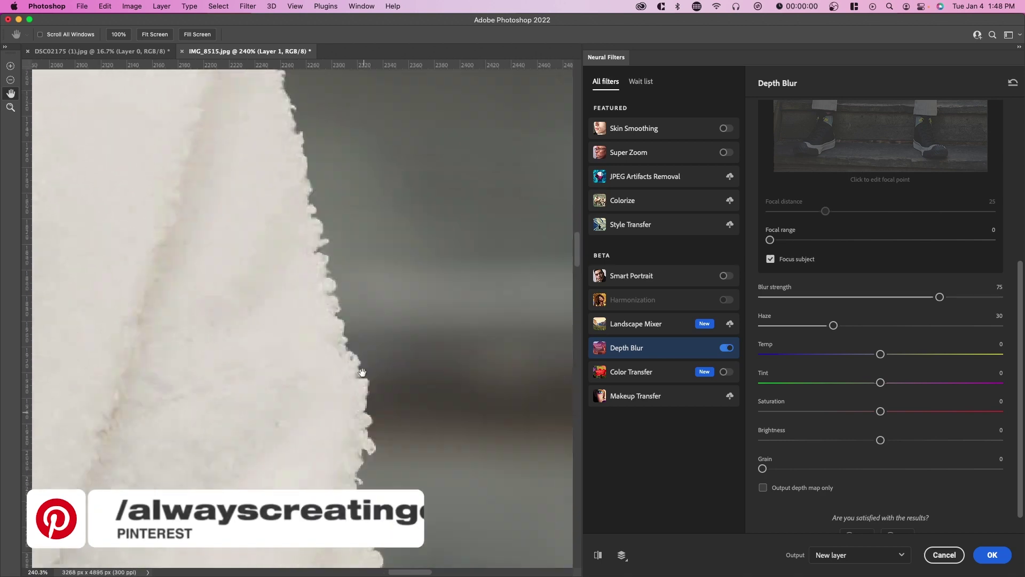
pyautogui.scroll(-6, 361, 372)
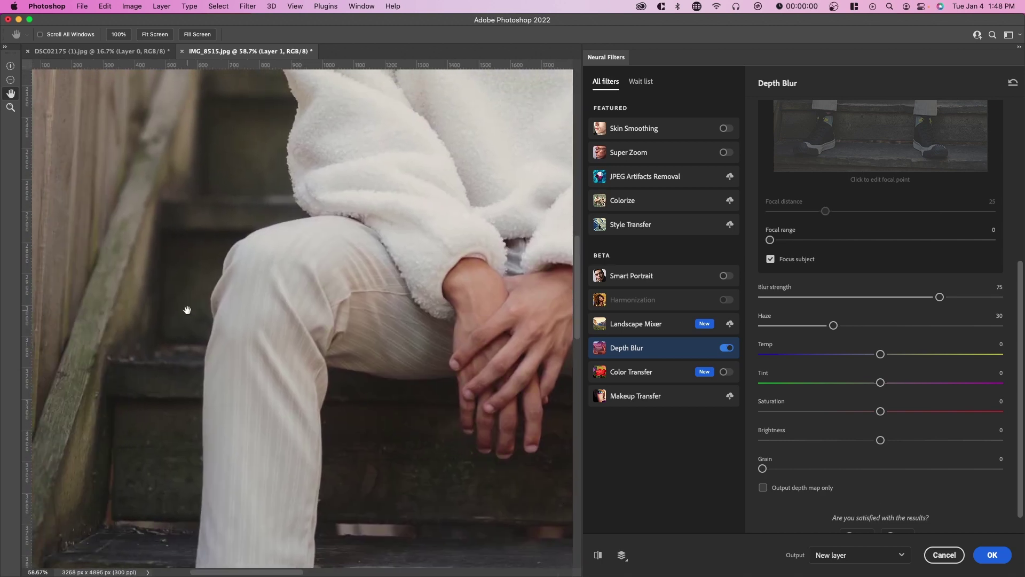
pyautogui.hscroll(3, 226, 302)
pyautogui.scroll(2, 225, 303)
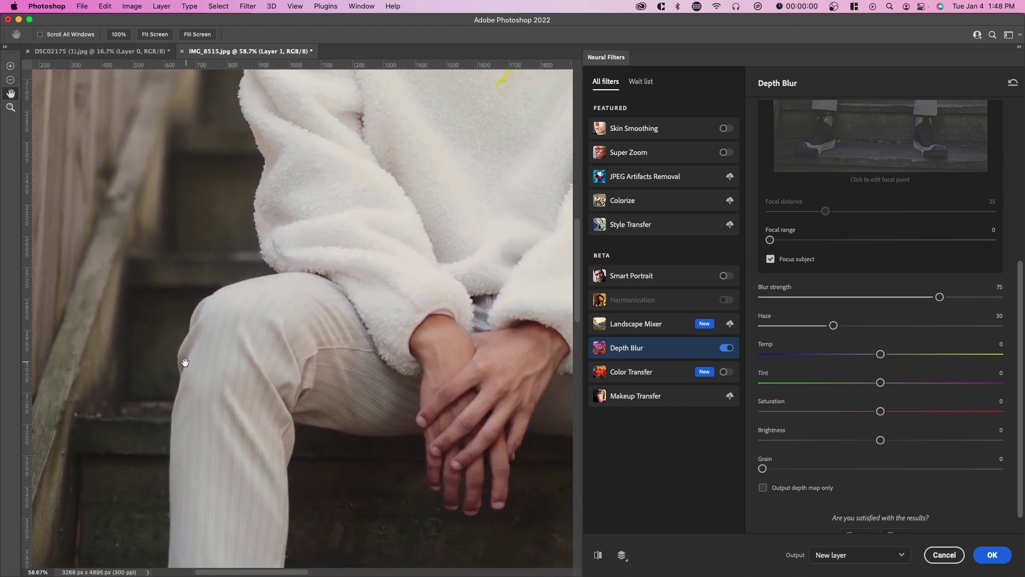
pyautogui.scroll(-4, 214, 365)
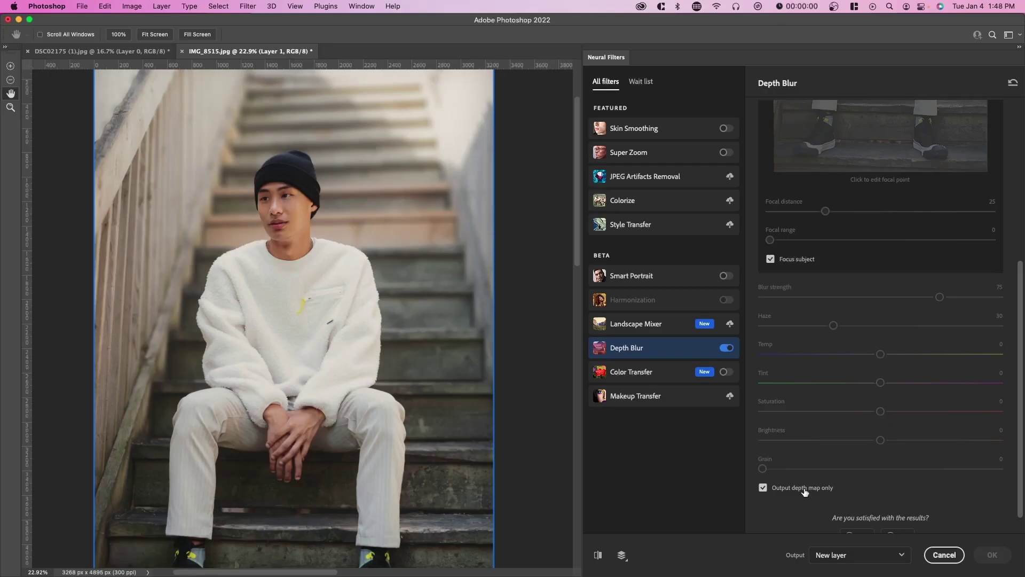
pyautogui.click(480, 373)
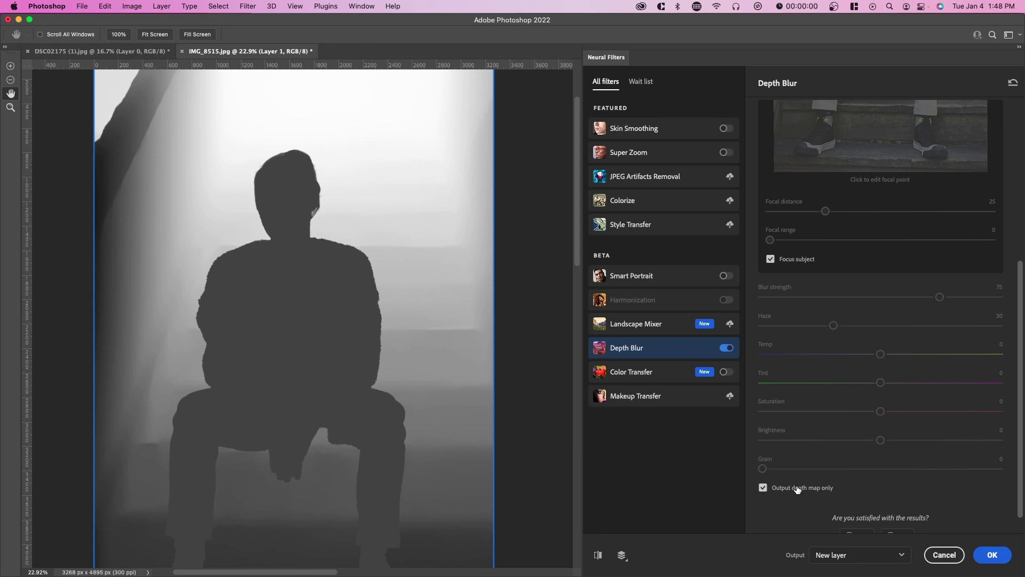
pyautogui.scroll(2, 431, 319)
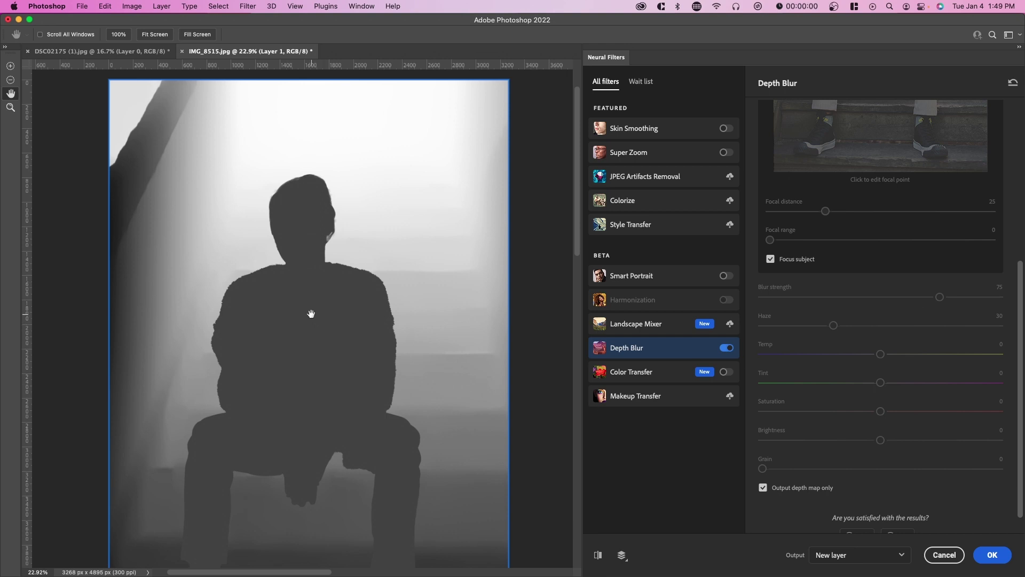
pyautogui.click(794, 491)
pyautogui.click(788, 488)
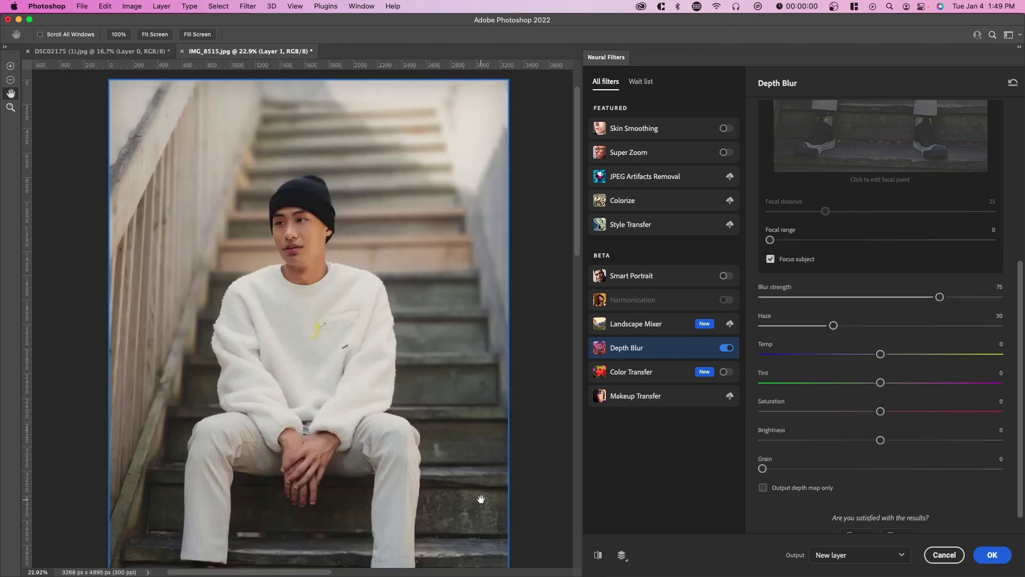
pyautogui.moveTo(481, 500); pyautogui.dragTo(490, 431)
pyautogui.moveTo(441, 472); pyautogui.dragTo(448, 358)
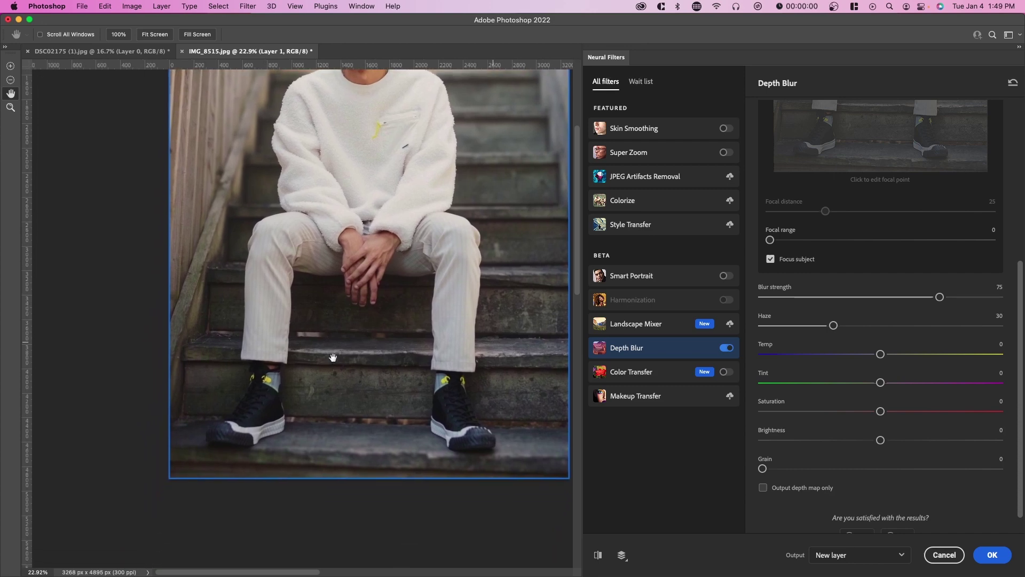
pyautogui.moveTo(333, 357); pyautogui.dragTo(280, 566)
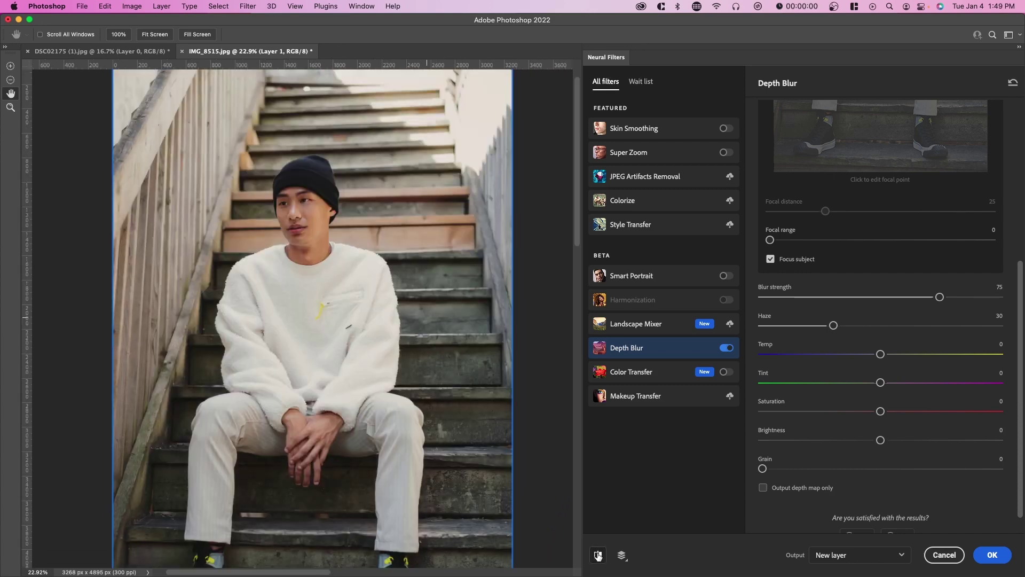
pyautogui.click(598, 555)
pyautogui.moveTo(423, 231); pyautogui.dragTo(422, 262)
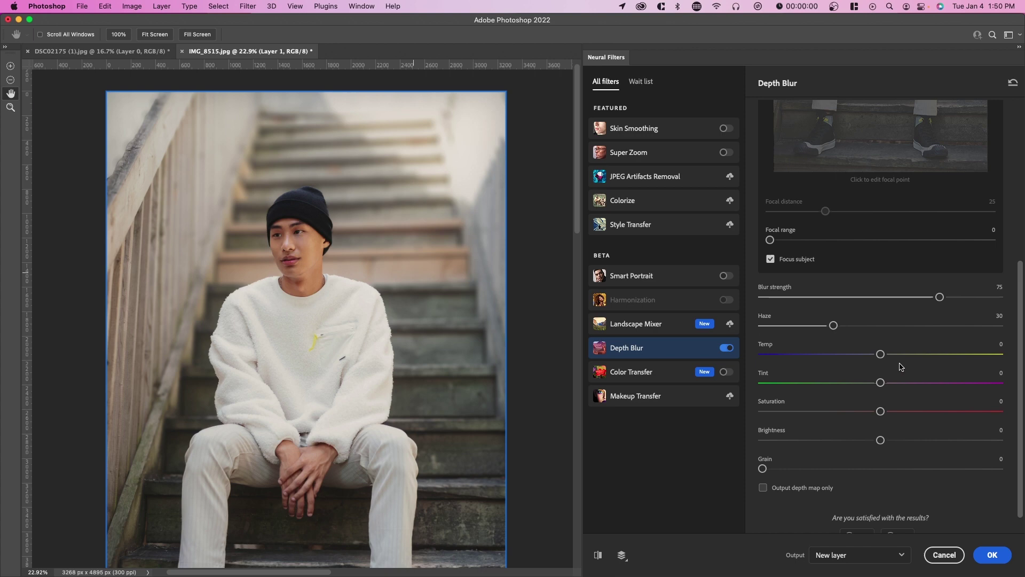
# Warm the Depth Blur Temp slider to +3 and check the Output destination list
pyautogui.click(883, 354)
pyautogui.moveTo(883, 354); pyautogui.dragTo(888, 355)
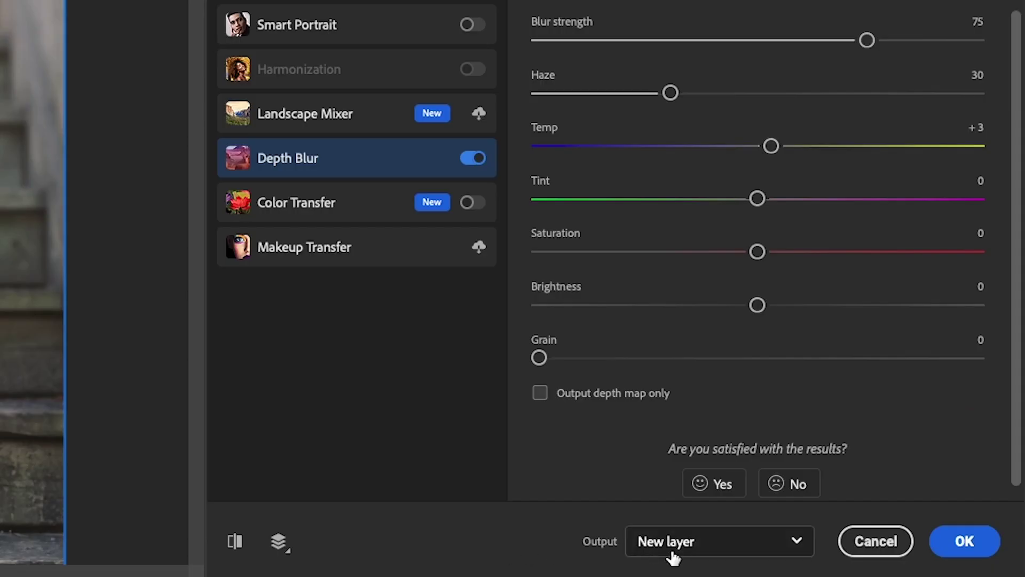
pyautogui.click(658, 547)
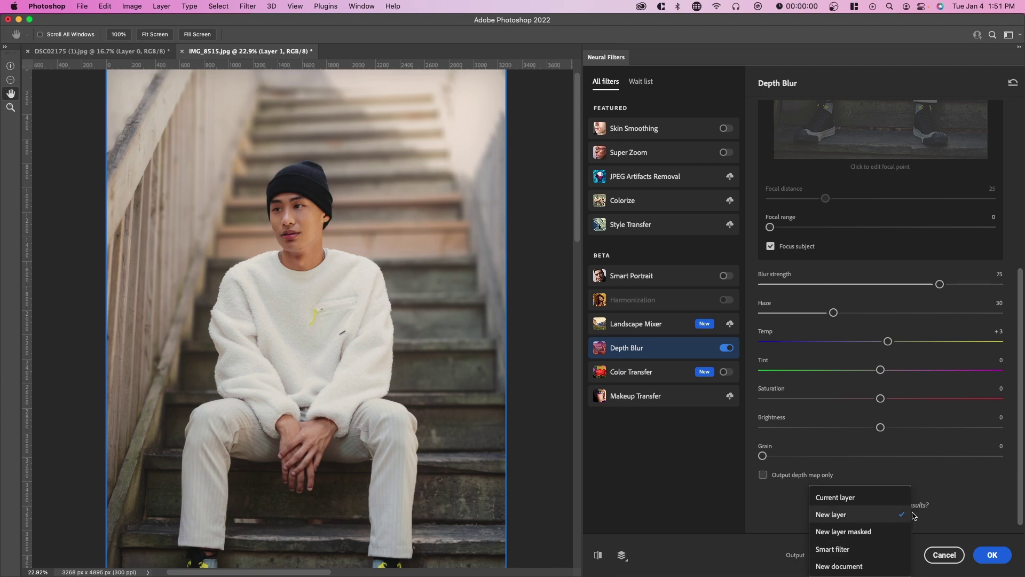
# Apply Depth Blur with output to a new layer, creating Layer 1
pyautogui.click(984, 534)
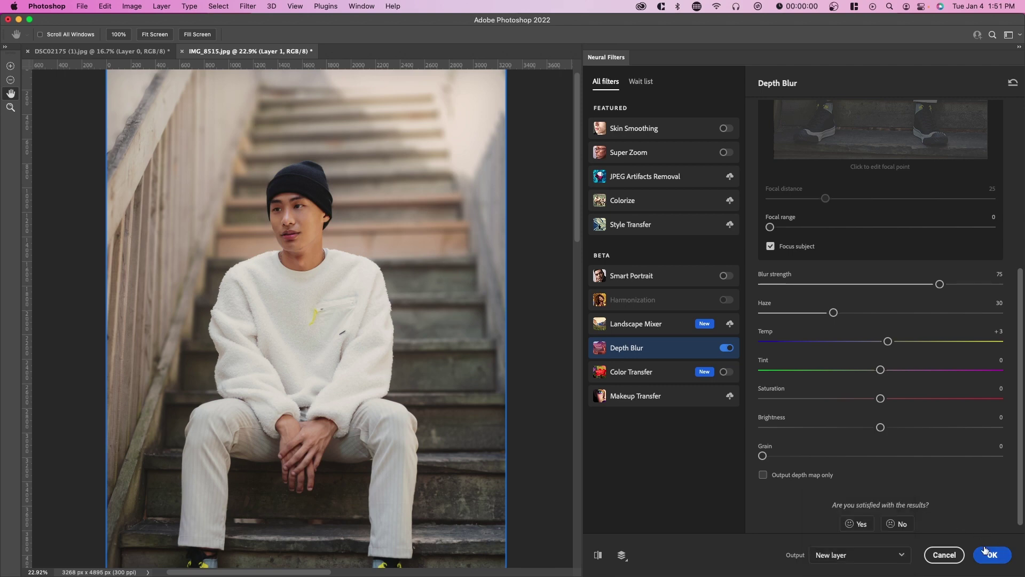
pyautogui.click(991, 555)
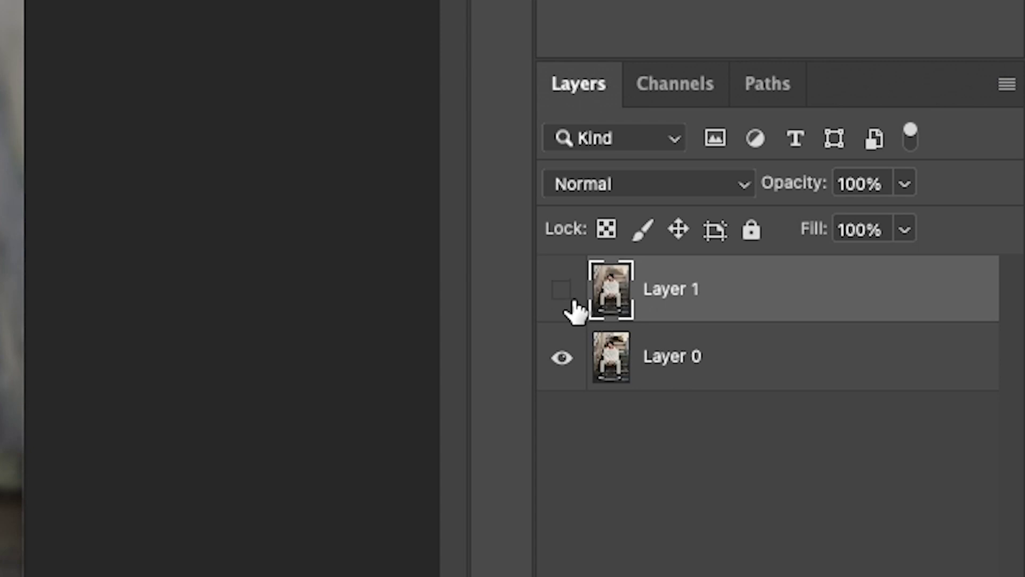
pyautogui.click(570, 301)
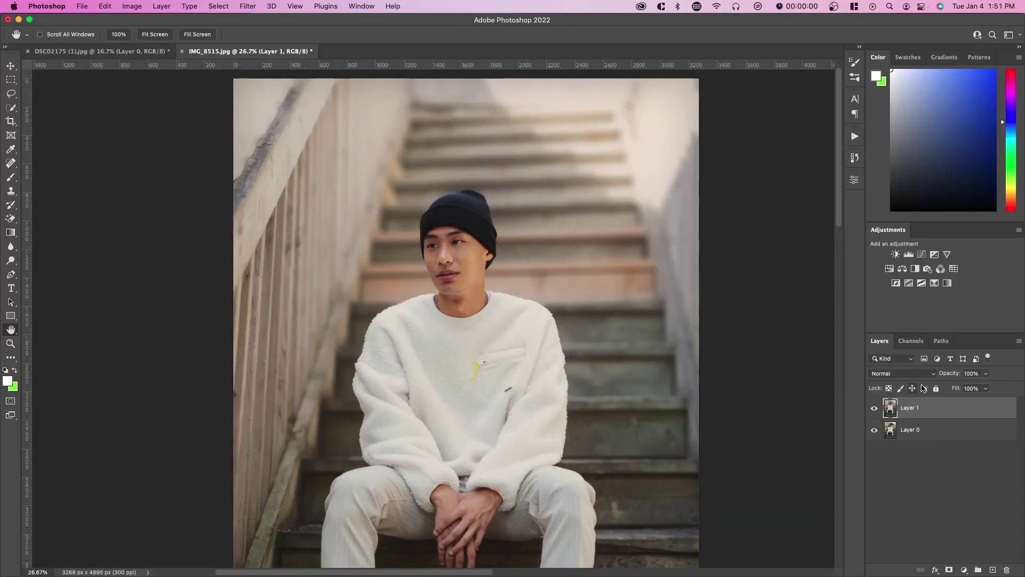
pyautogui.scroll(2, 602, 326)
pyautogui.scroll(-1, 601, 326)
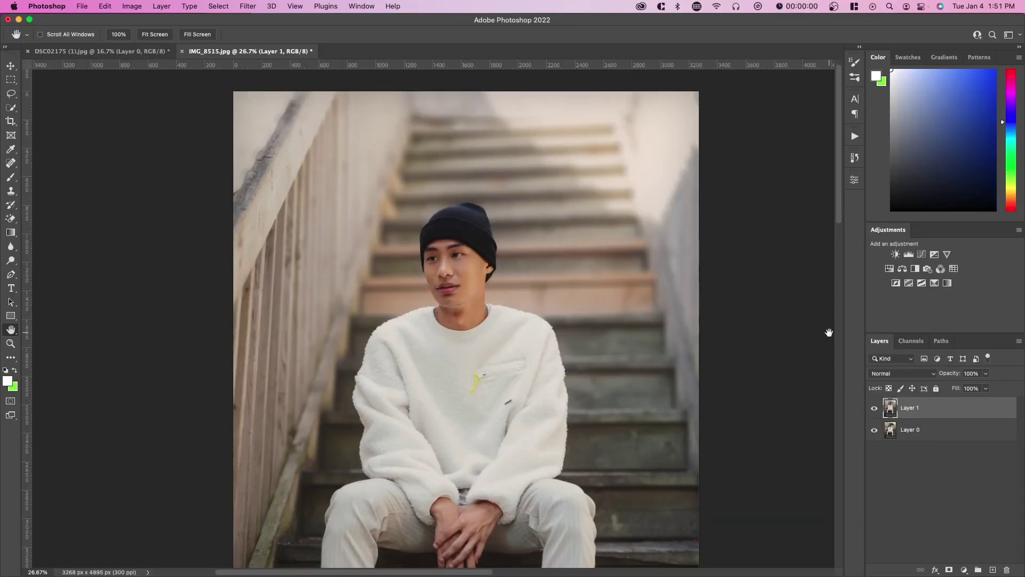
# Lower Layer 1's opacity to about 74% and toggle its visibility to compare before and after
pyautogui.click(985, 373)
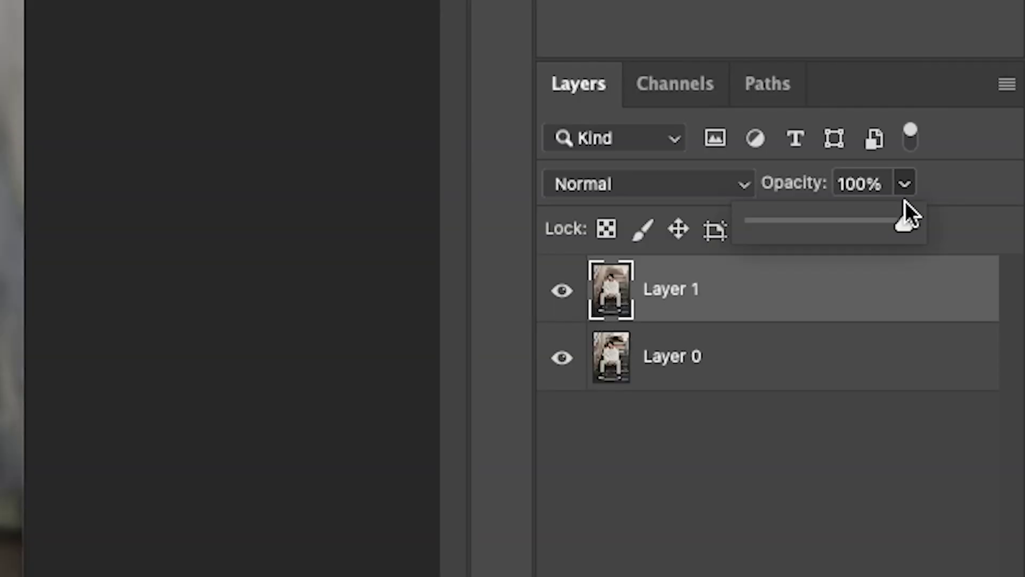
pyautogui.moveTo(984, 384); pyautogui.dragTo(976, 388)
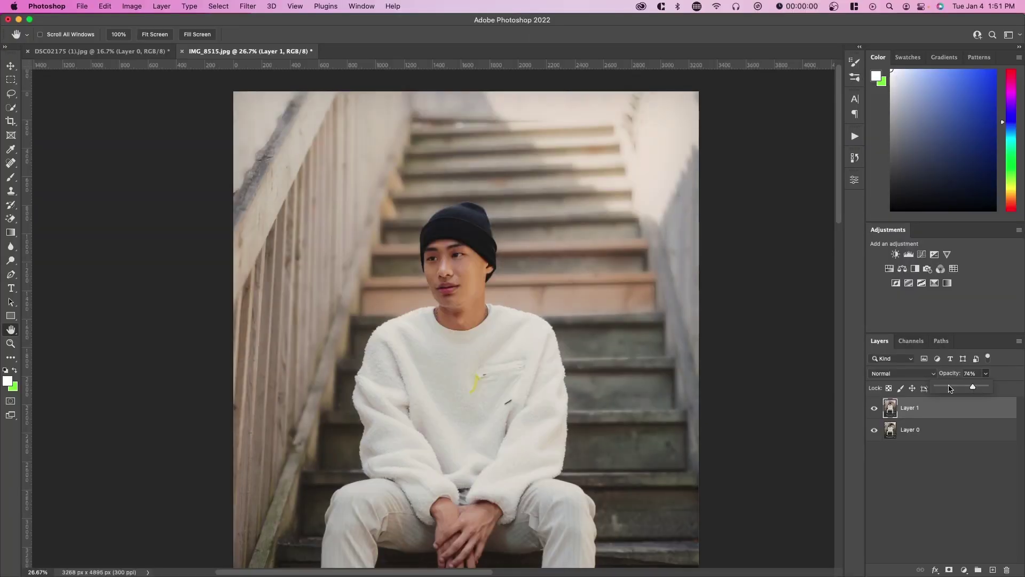
pyautogui.scroll(-3, 786, 410)
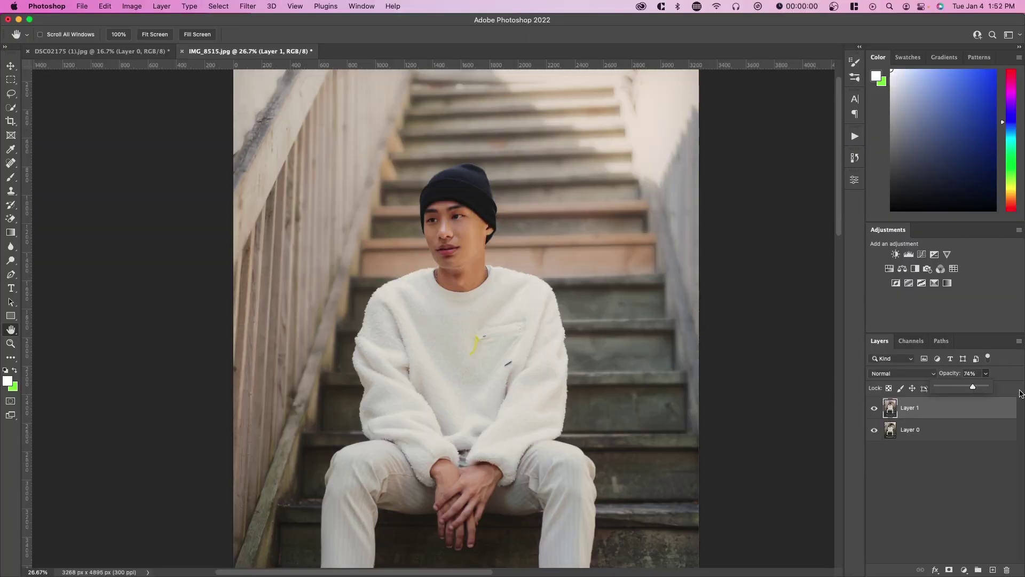
pyautogui.click(874, 409)
pyautogui.click(874, 409)
pyautogui.click(874, 409)
pyautogui.click(875, 410)
pyautogui.scroll(1, 625, 354)
# Add a Brightness/Contrast adjustment clipped to Layer 1, raise contrast to 41, and select both layers
pyautogui.click(895, 254)
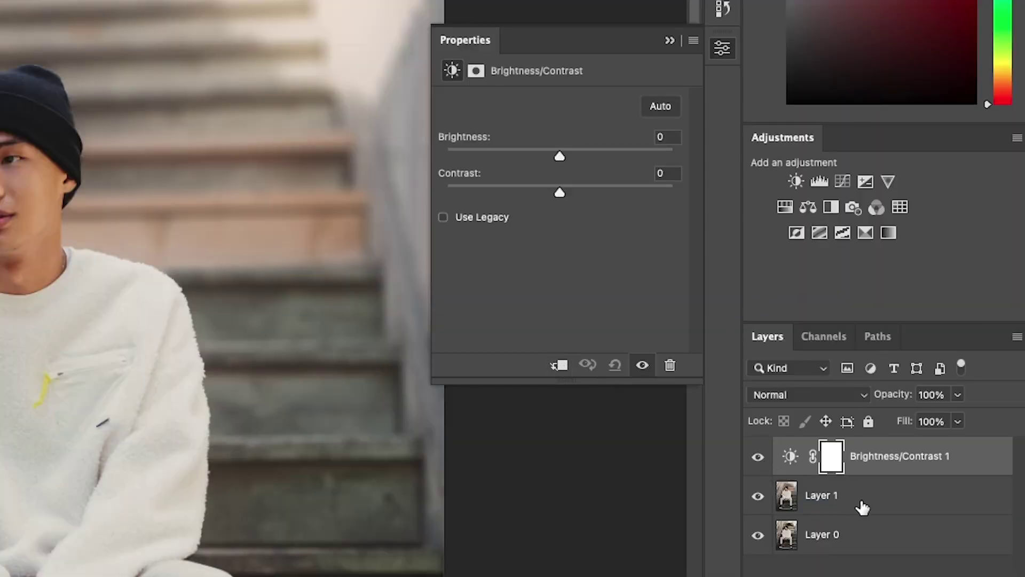
pyautogui.click(558, 366)
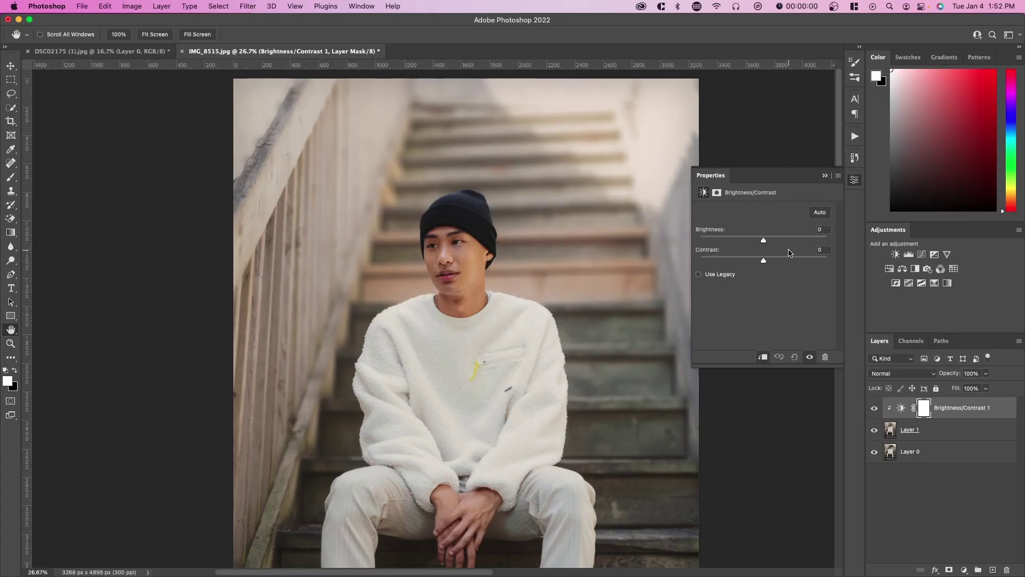
pyautogui.moveTo(763, 260); pyautogui.dragTo(785, 260)
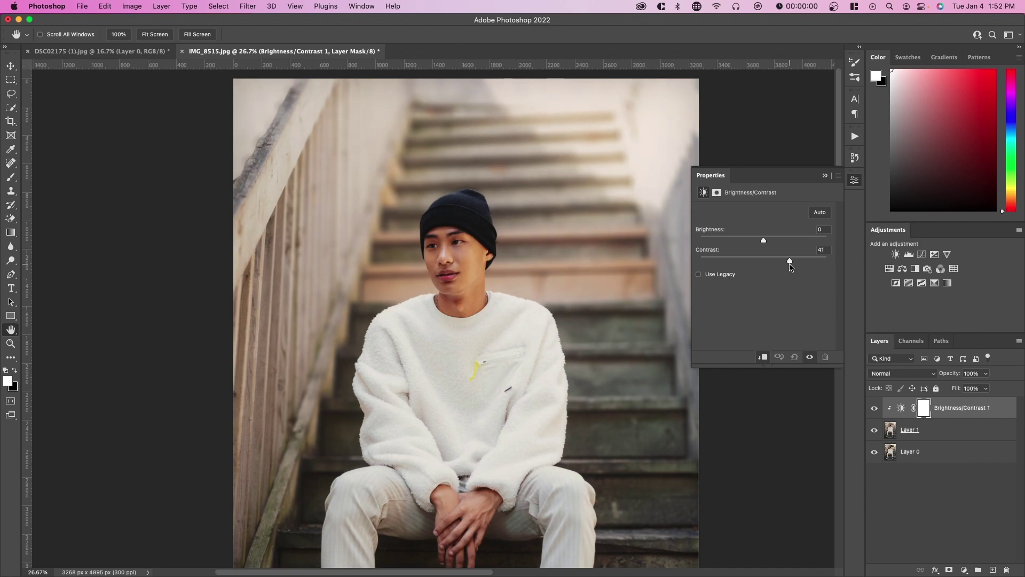
pyautogui.click(931, 429)
pyautogui.keyDown('shift'); pyautogui.click(955, 412); pyautogui.keyUp('shift')
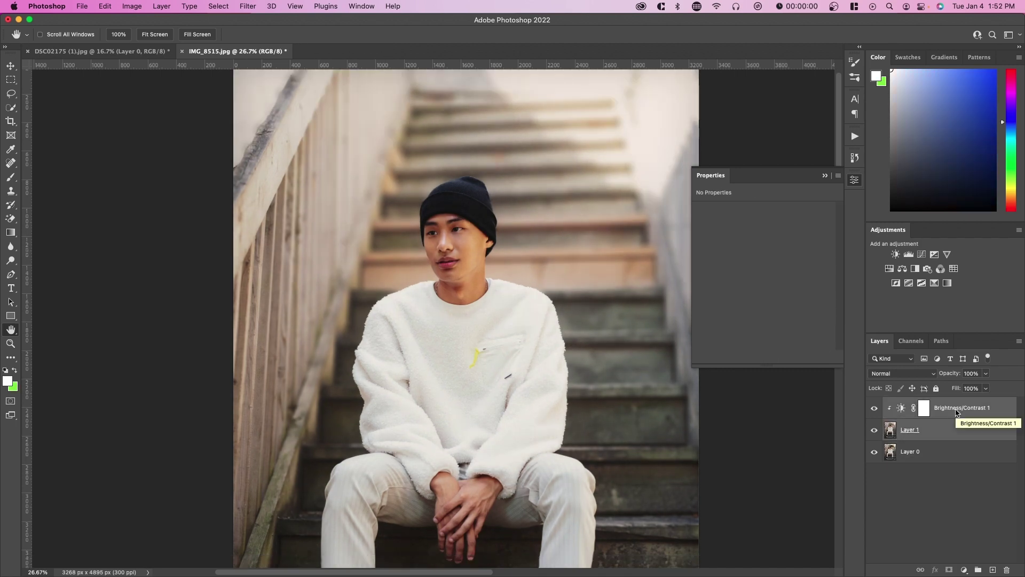
# Group Layer 1 and its adjustment into Group 1, toggle it to compare, and zoom out
pyautogui.press('super+g')
pyautogui.click(875, 404)
pyautogui.click(876, 404)
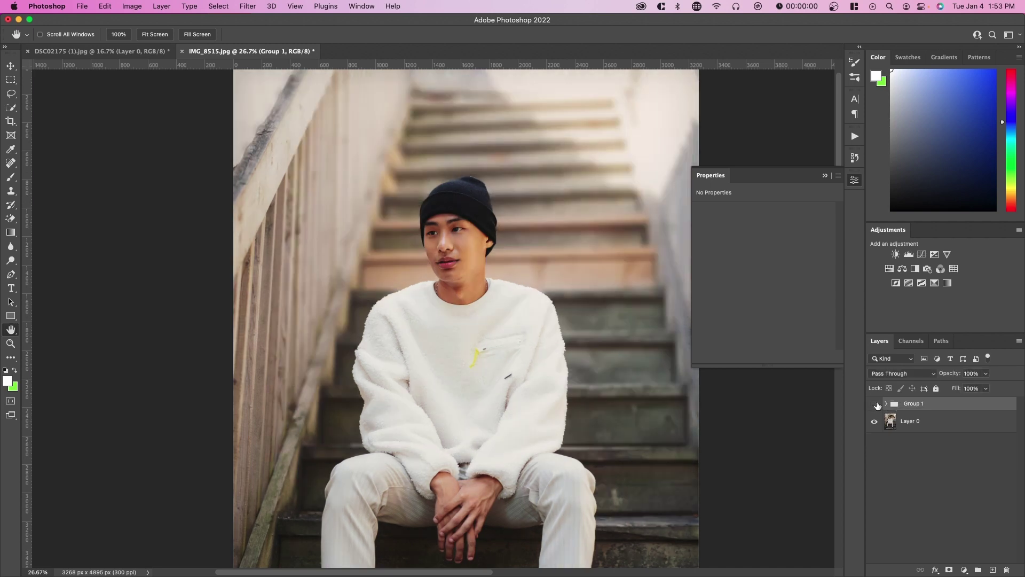
pyautogui.click(876, 404)
pyautogui.click(875, 404)
pyautogui.press('super+minus')
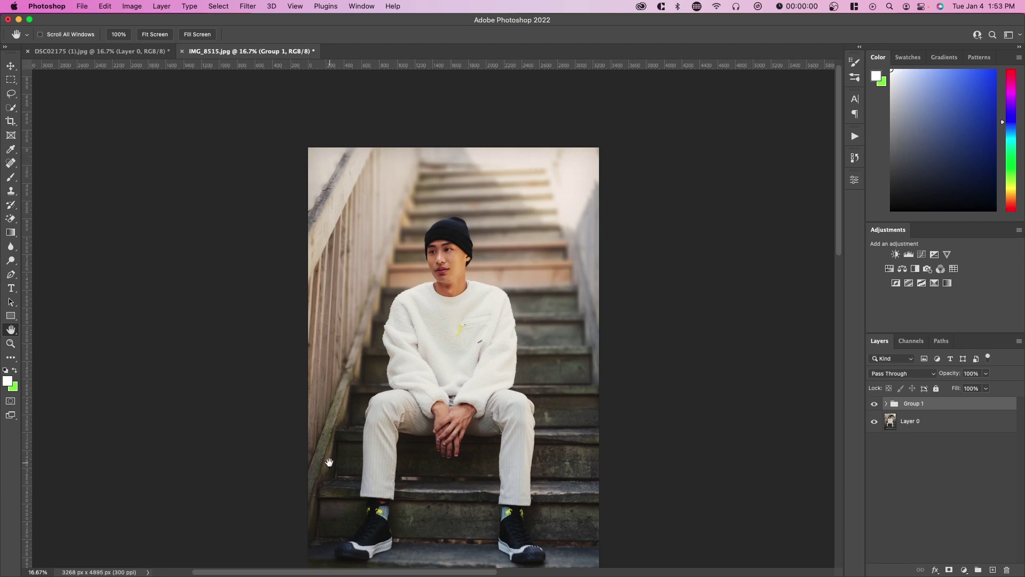
pyautogui.click(873, 404)
pyautogui.click(873, 404)
pyautogui.click(873, 404)
pyautogui.click(873, 404)
pyautogui.scroll(-2, 374, 122)
pyautogui.scroll(-2, 330, 87)
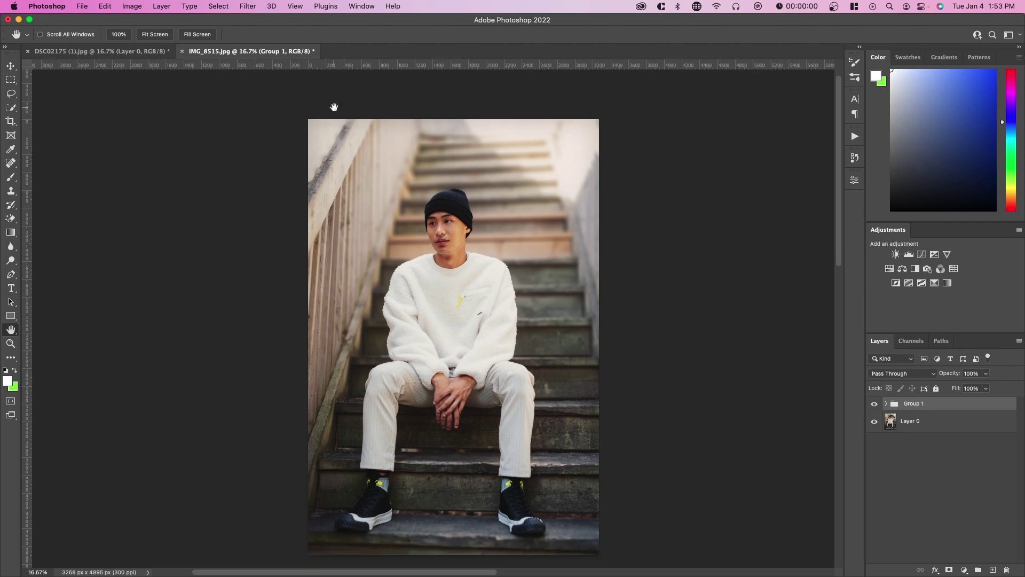